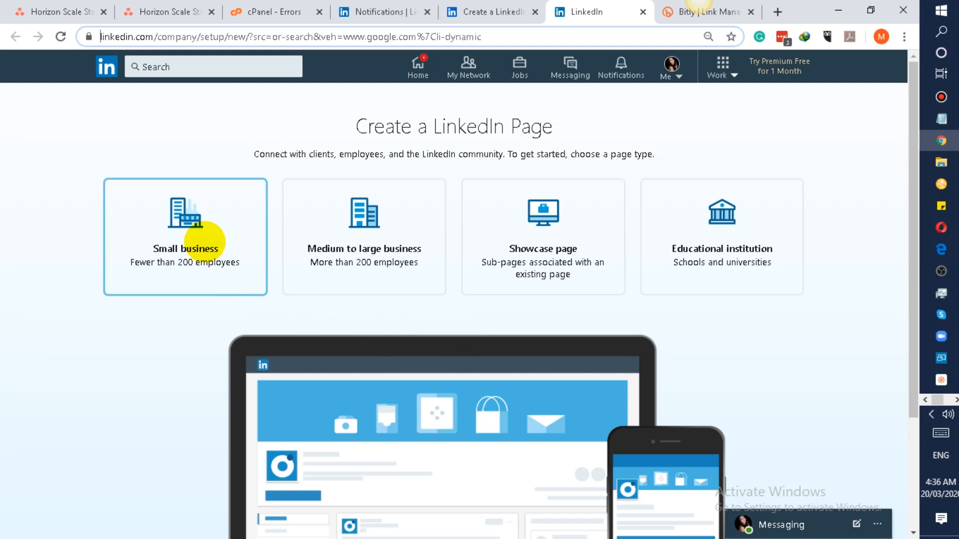
Choose the Small business page type and enter Horizon Scale as the page name
left_click(205, 242)
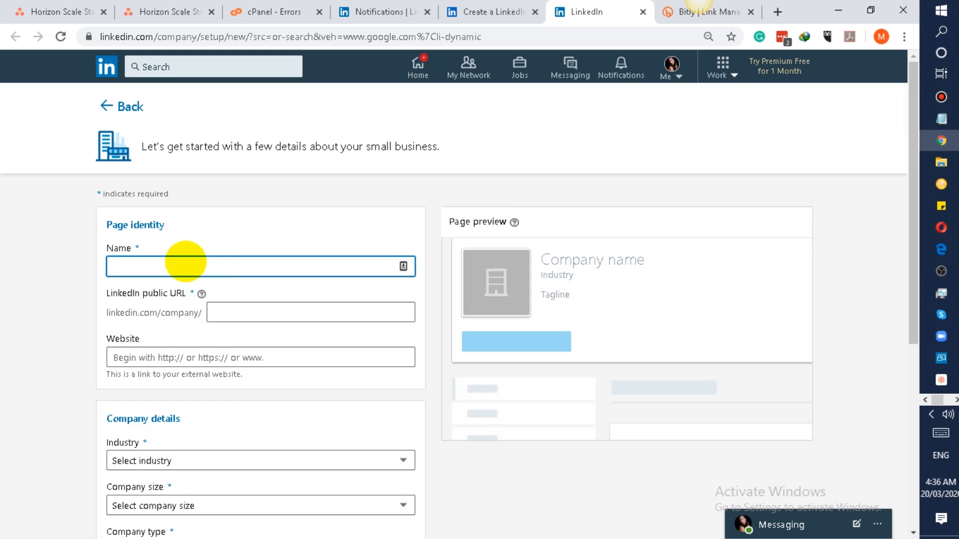
type("HOri")
key("BackSpace")
key("BackSpace")
type("ori")
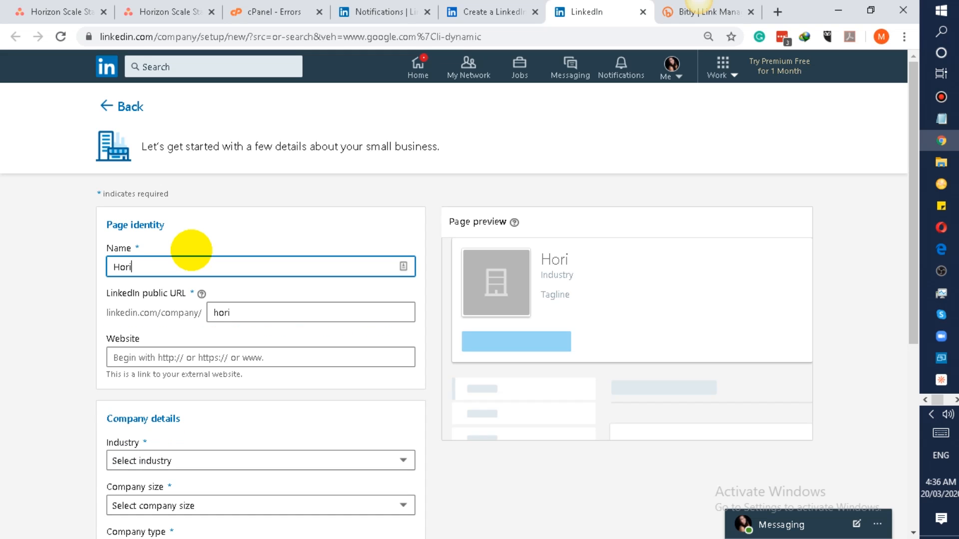
type("zon Scale")
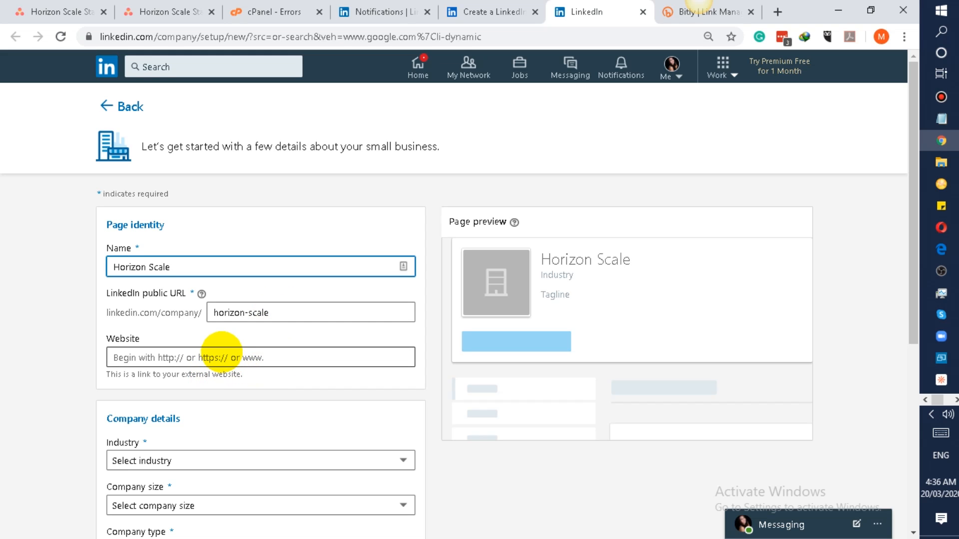
left_click(222, 357)
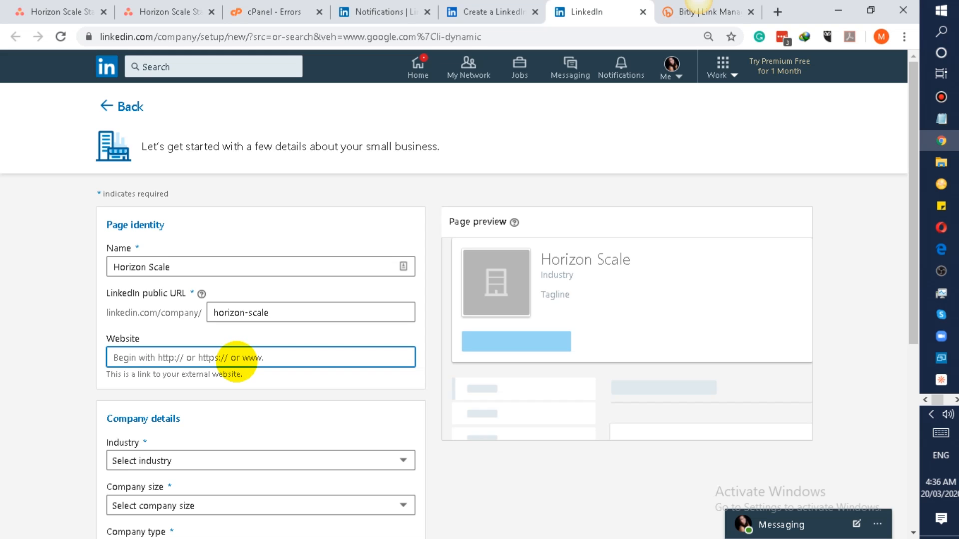
scroll(236, 361, "down", 1)
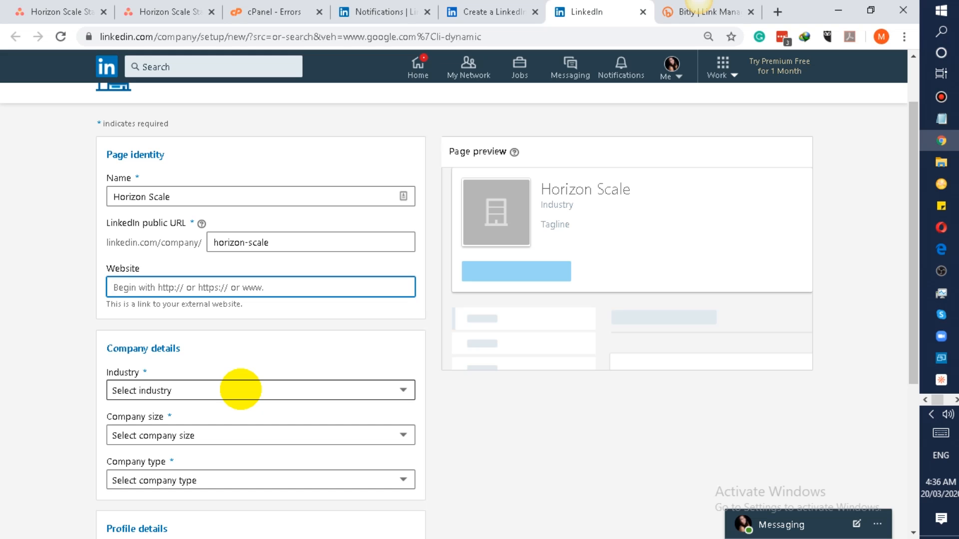
scroll(241, 389, "up", 1)
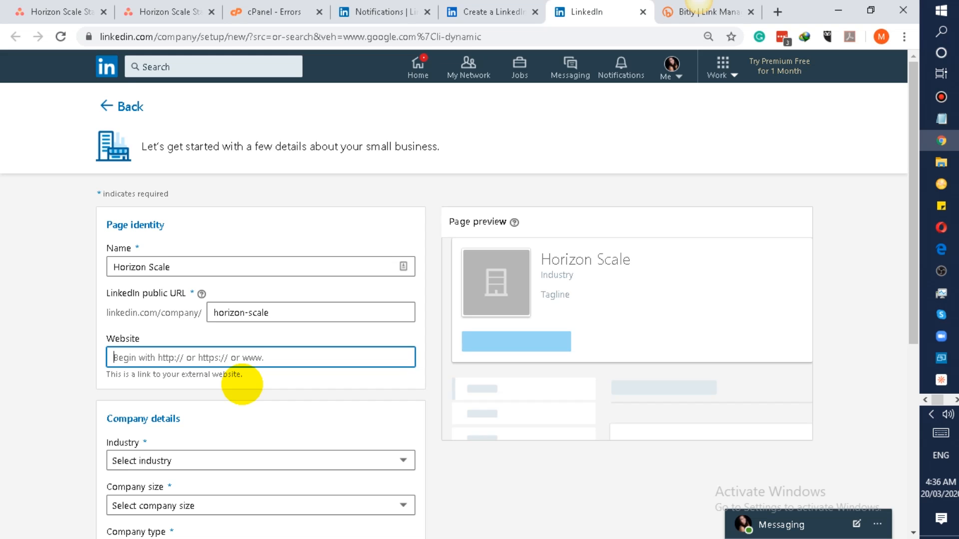
Set the company's industry to Outsourcing/Offshoring
scroll(241, 385, "down", 1)
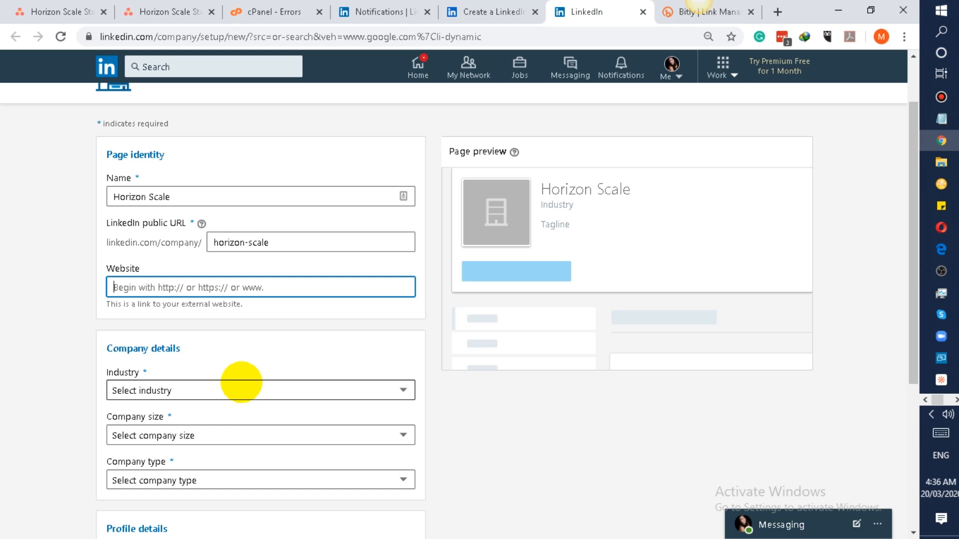
scroll(259, 325, "down", 1)
left_click(336, 319)
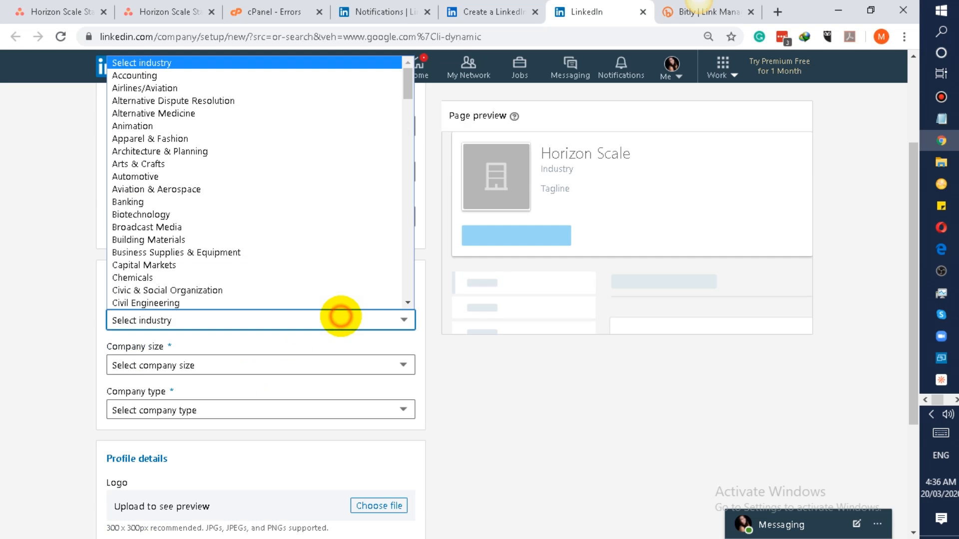
scroll(328, 145, "down", 6)
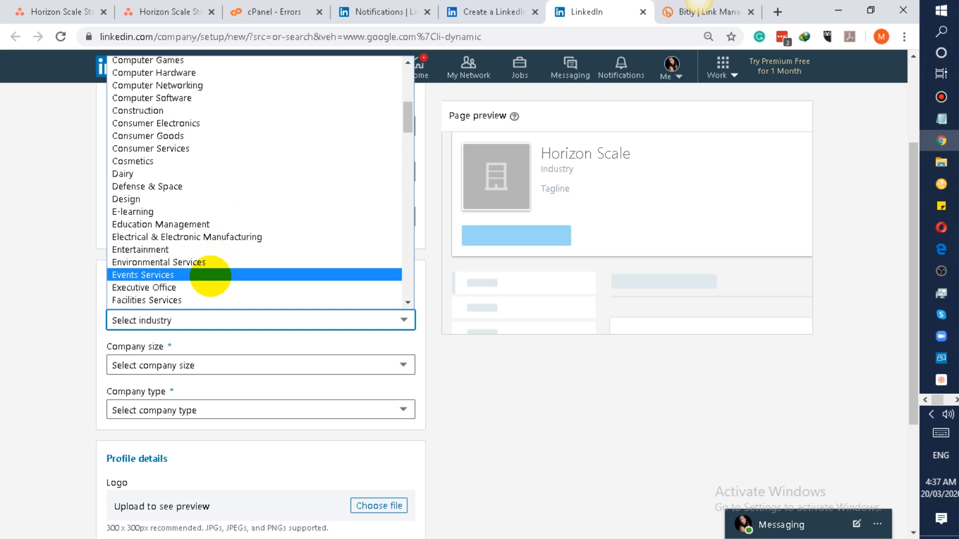
scroll(209, 275, "down", 3)
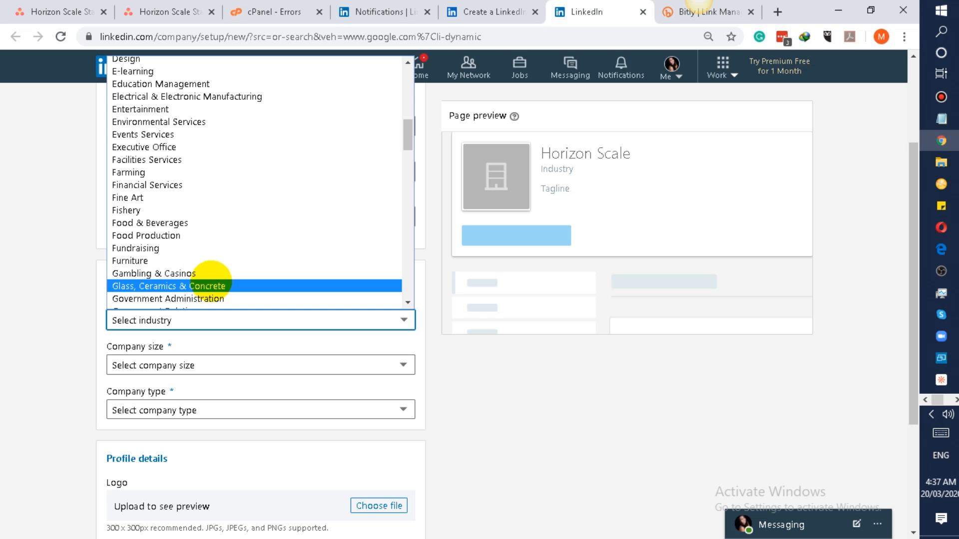
scroll(215, 258, "down", 20)
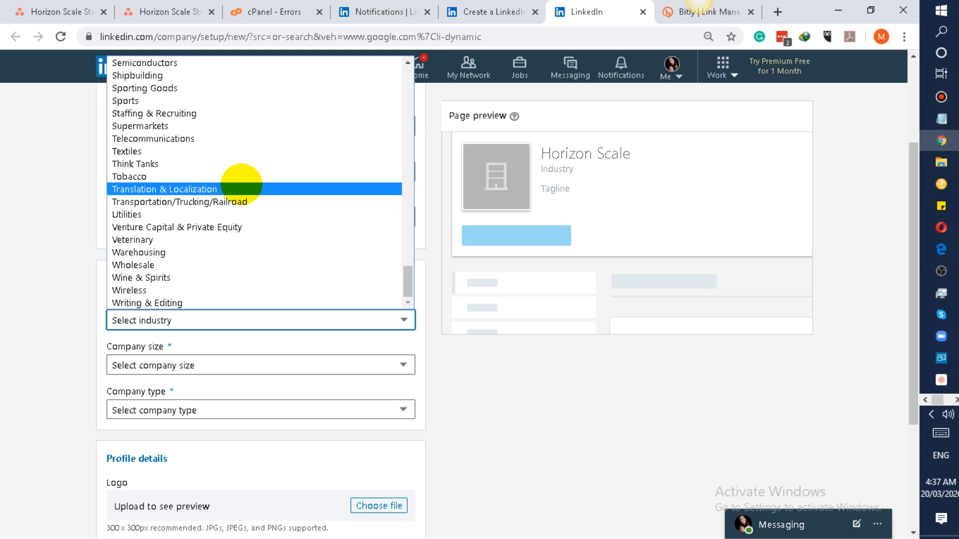
scroll(240, 178, "up", 4)
scroll(231, 156, "up", 4)
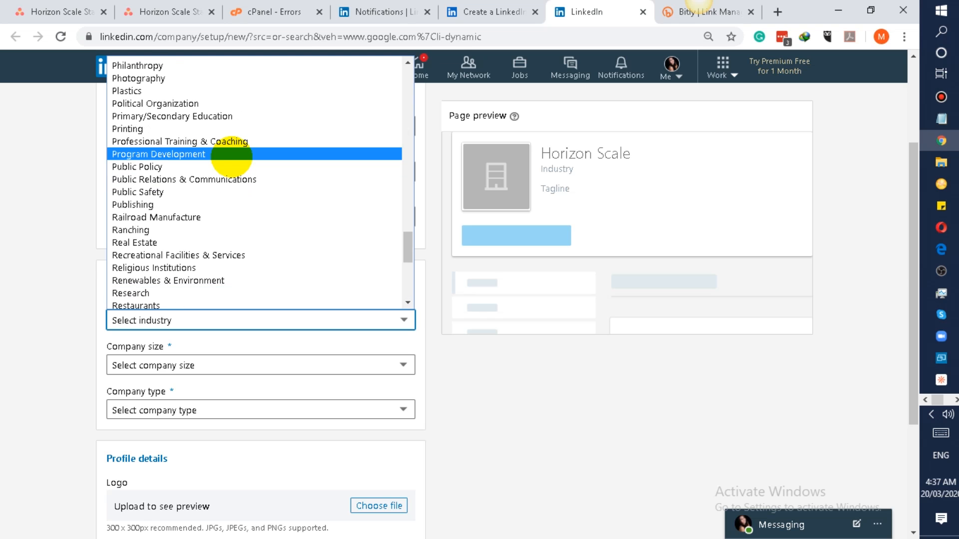
scroll(124, 178, "up", 4)
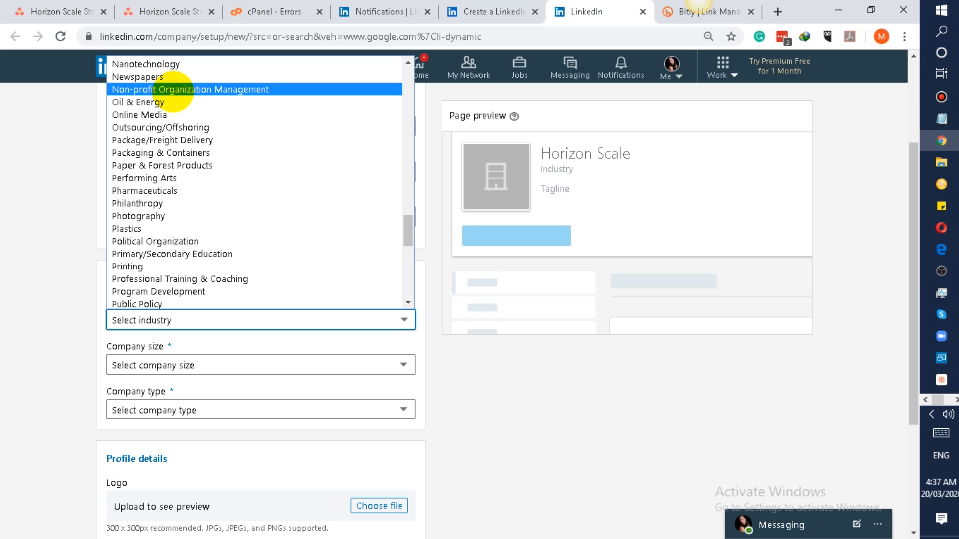
scroll(172, 92, "up", 4)
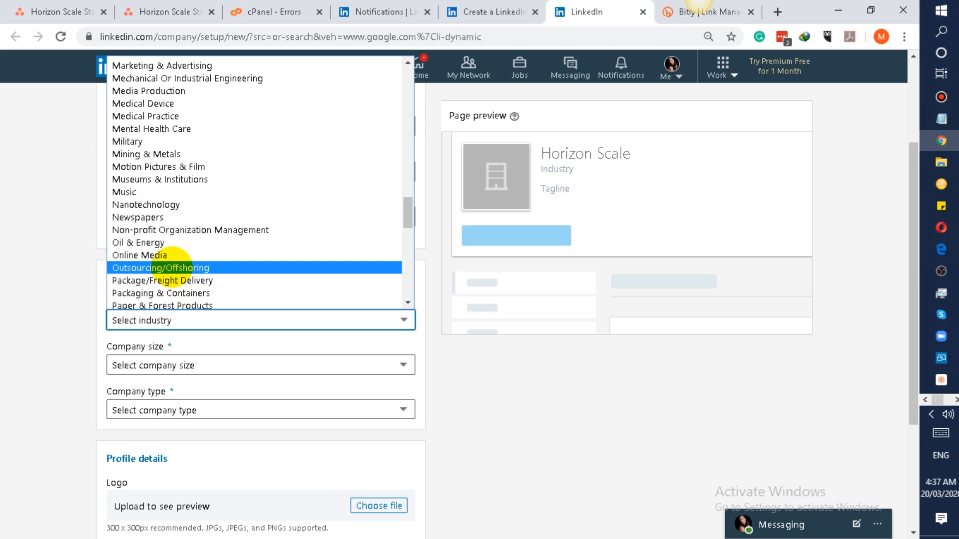
left_click(165, 268)
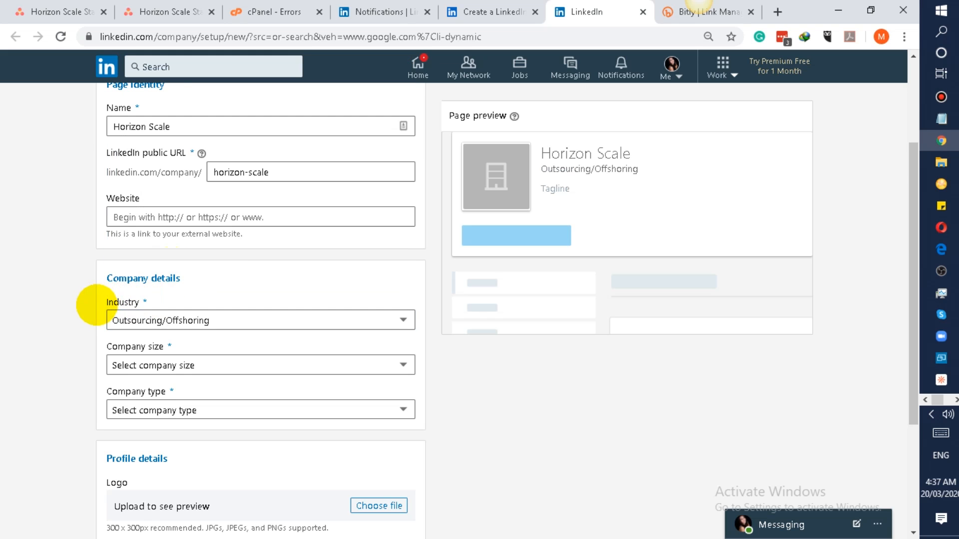
Set the company size to 11–50 employees
scroll(96, 306, "down", 3)
left_click(194, 187)
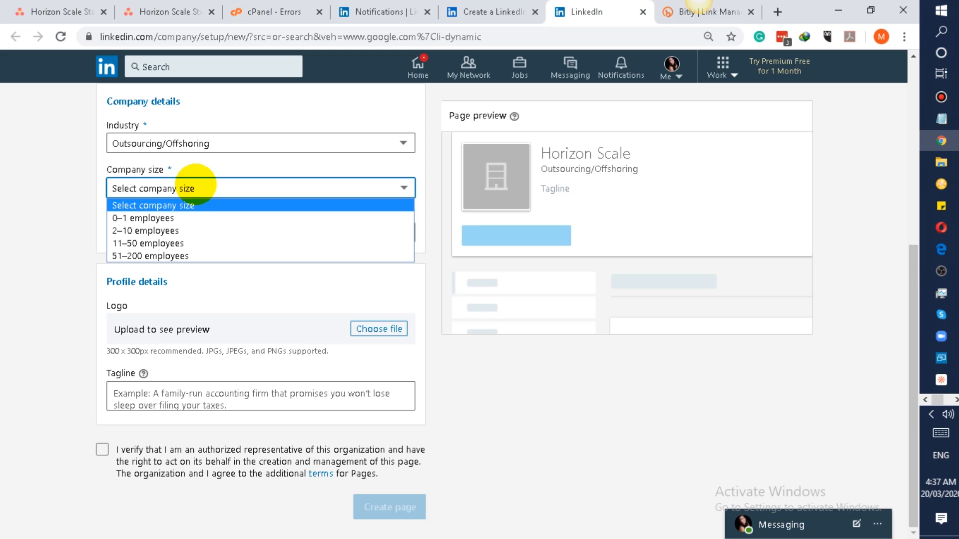
left_click(150, 243)
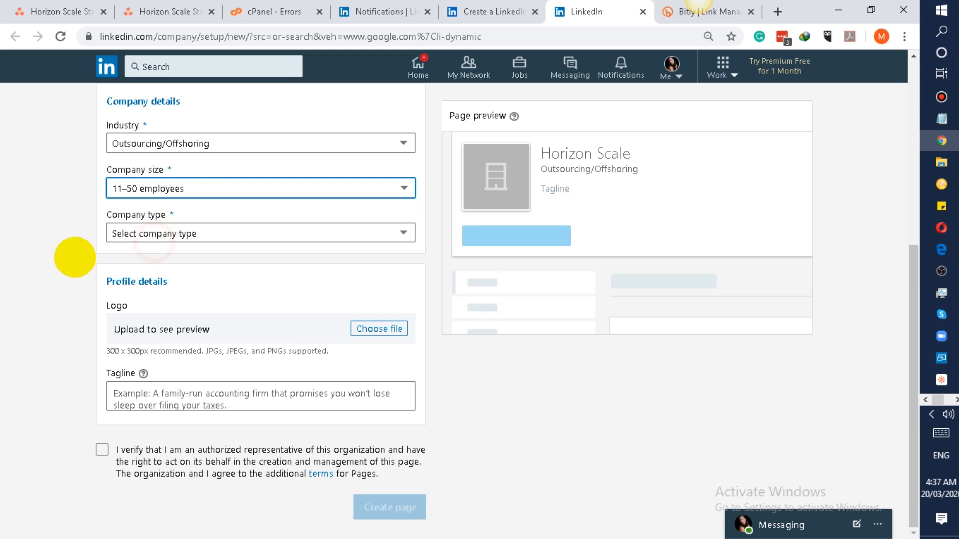
left_click(194, 233)
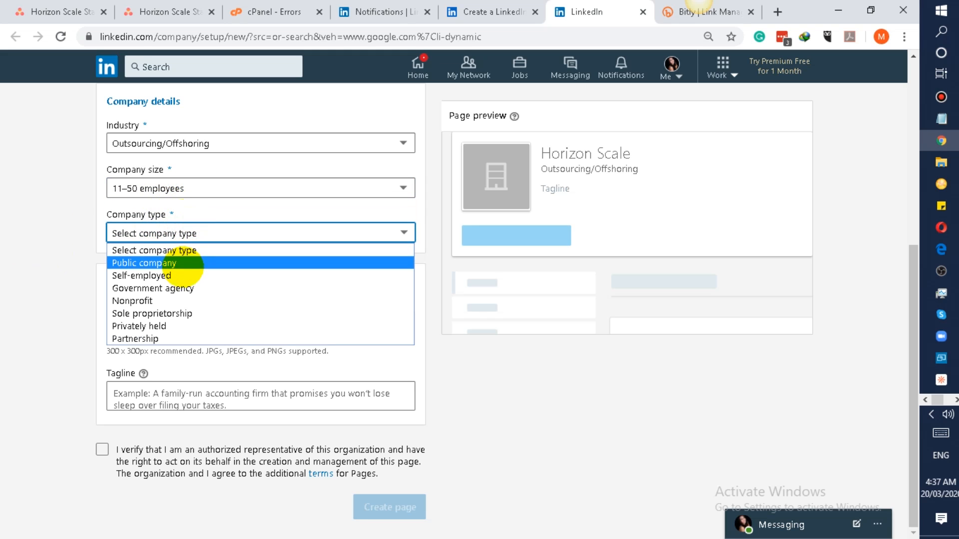
left_click(166, 187)
left_click(165, 188)
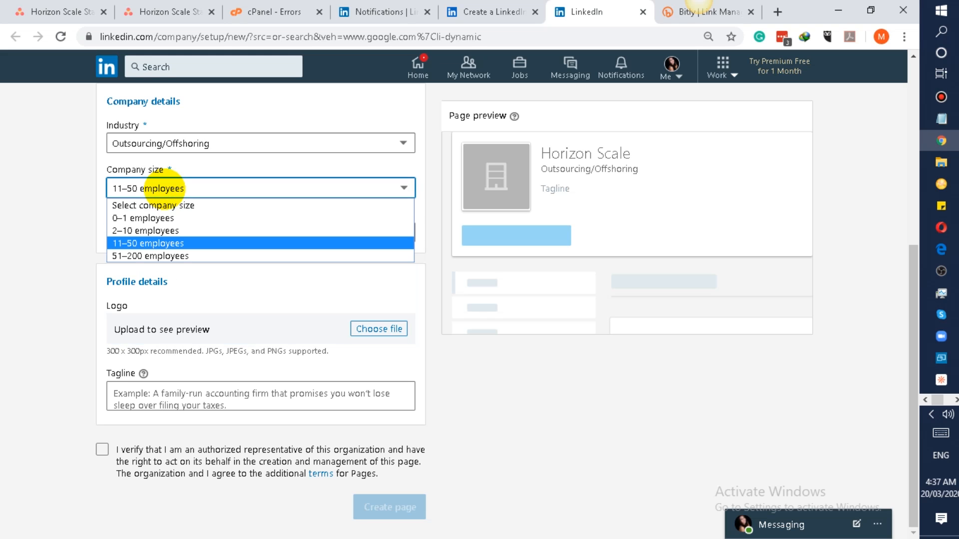
left_click(4, 249)
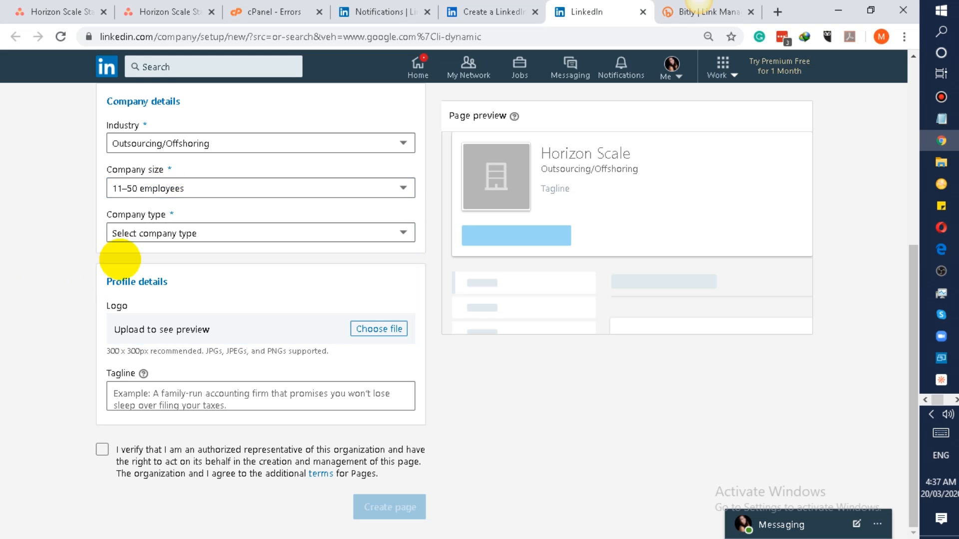
left_click(186, 189)
left_click(5, 232)
Set the company type to Privately held
left_click(153, 234)
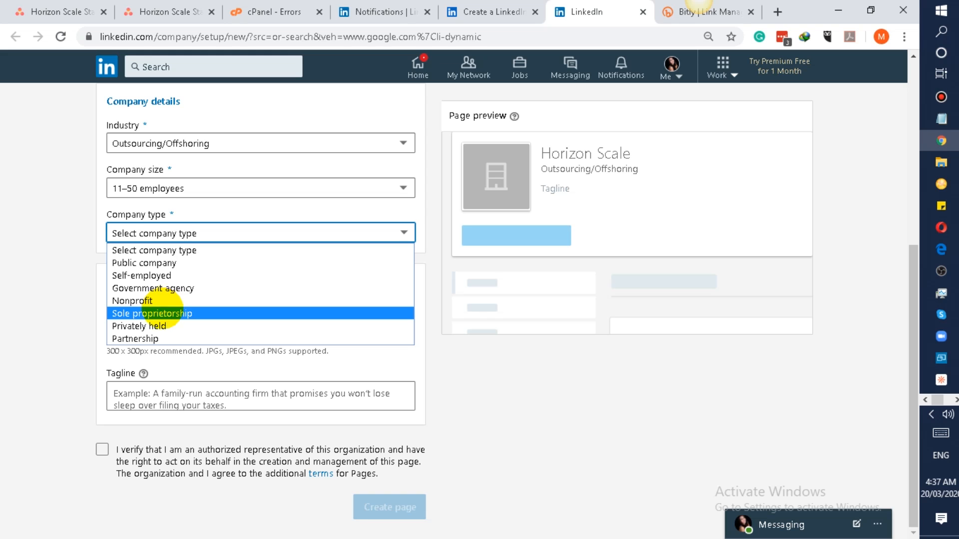
left_click(408, 3)
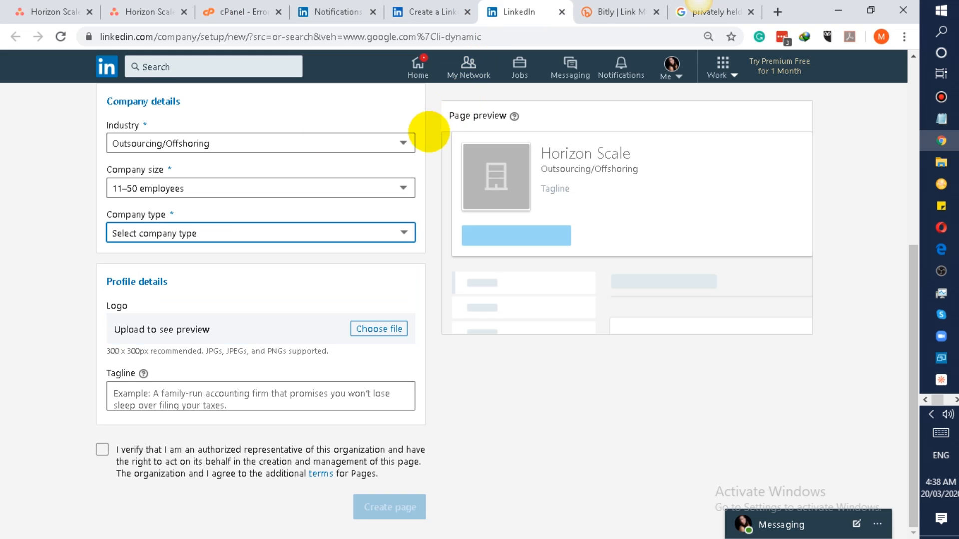
mouse_move(456, 1)
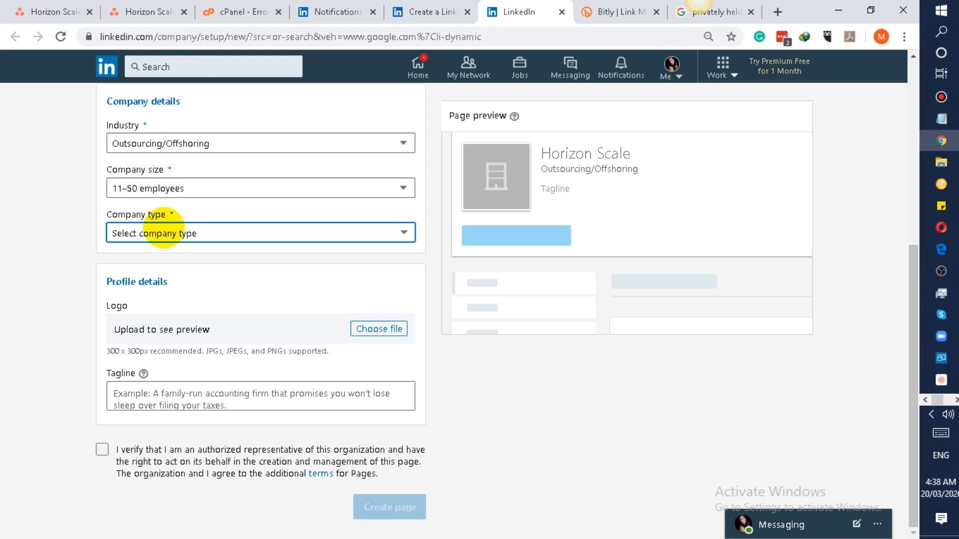
left_click(160, 232)
left_click(160, 326)
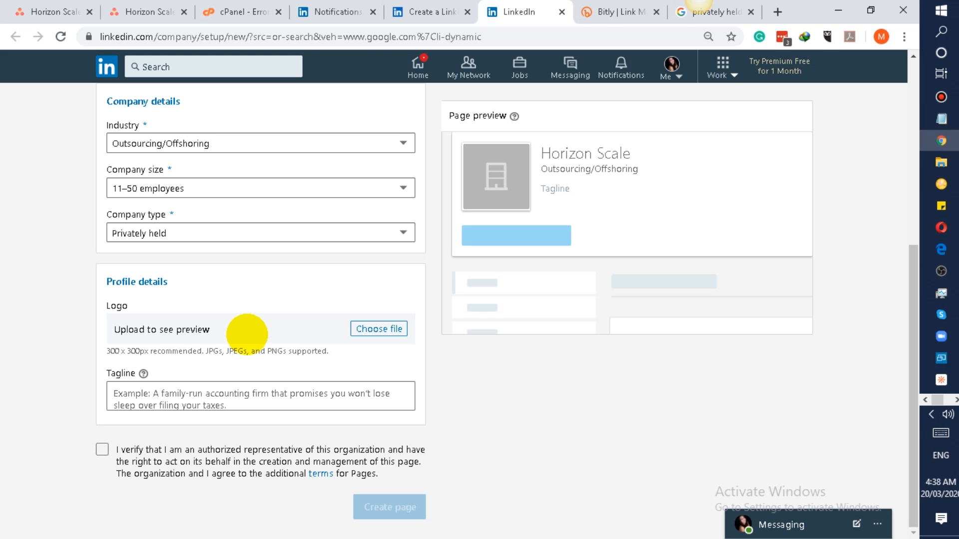
Enter the tagline "Content | Management | Sales" and create the page with the authorized representative statement accepted
left_click(244, 391)
type("Content | Management | Sales")
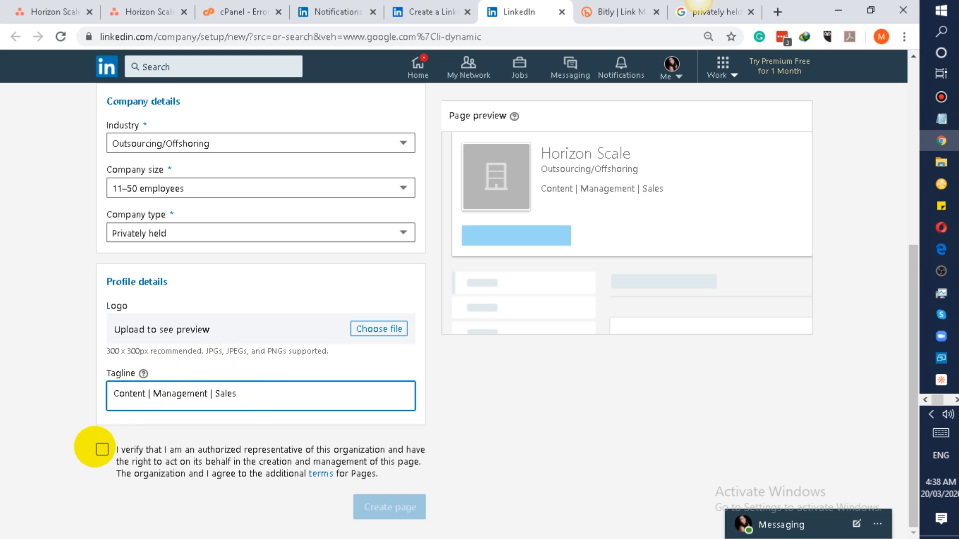
left_click(102, 449)
left_click(390, 507)
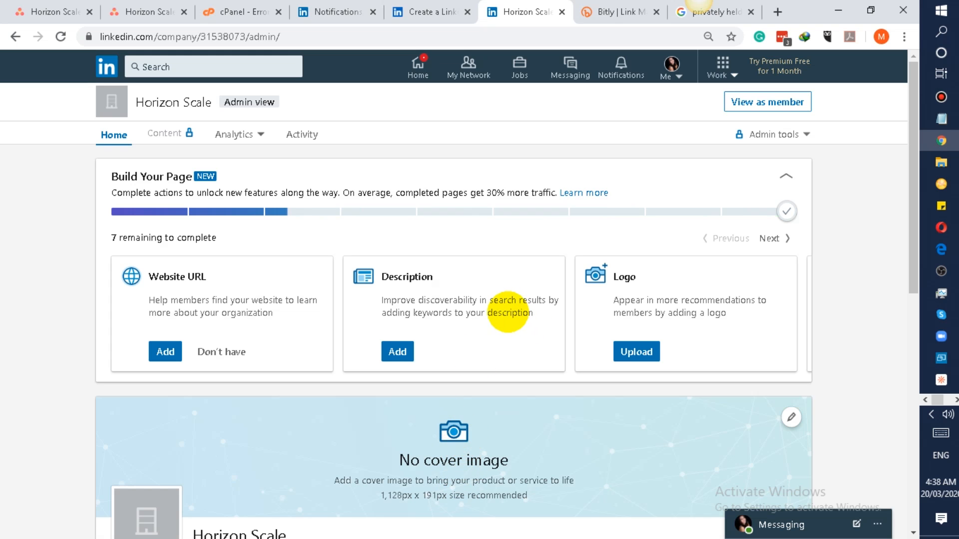
Look over the new company page's admin home, including its setup suggestions and cover area
scroll(479, 304, "down", 1)
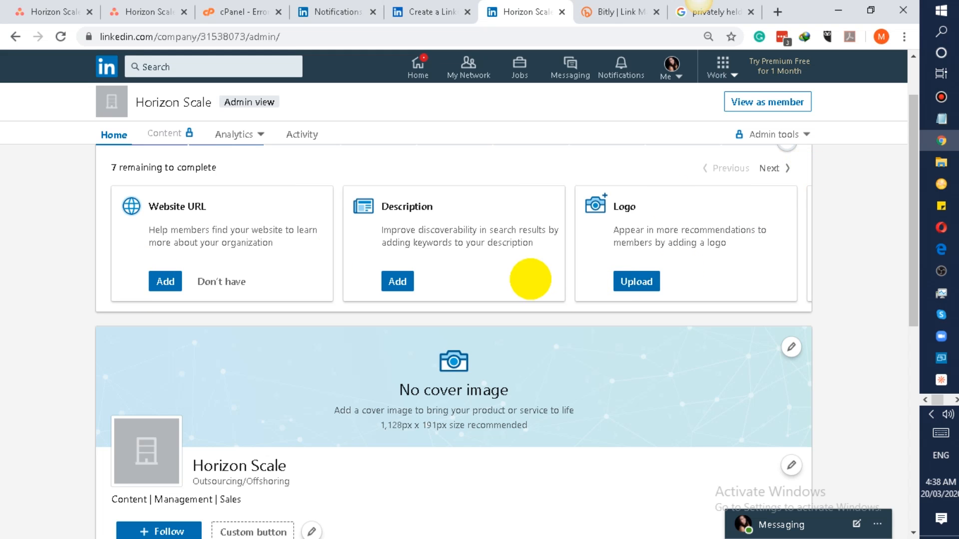
scroll(643, 304, "down", 1)
scroll(64, 355, "down", 3)
scroll(79, 342, "up", 5)
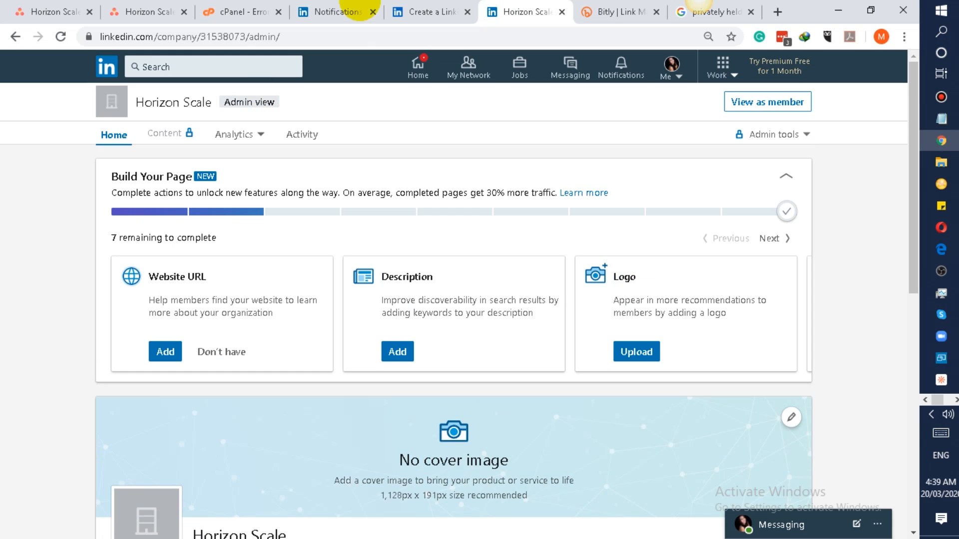
scroll(348, 167, "down", 3)
scroll(348, 166, "up", 3)
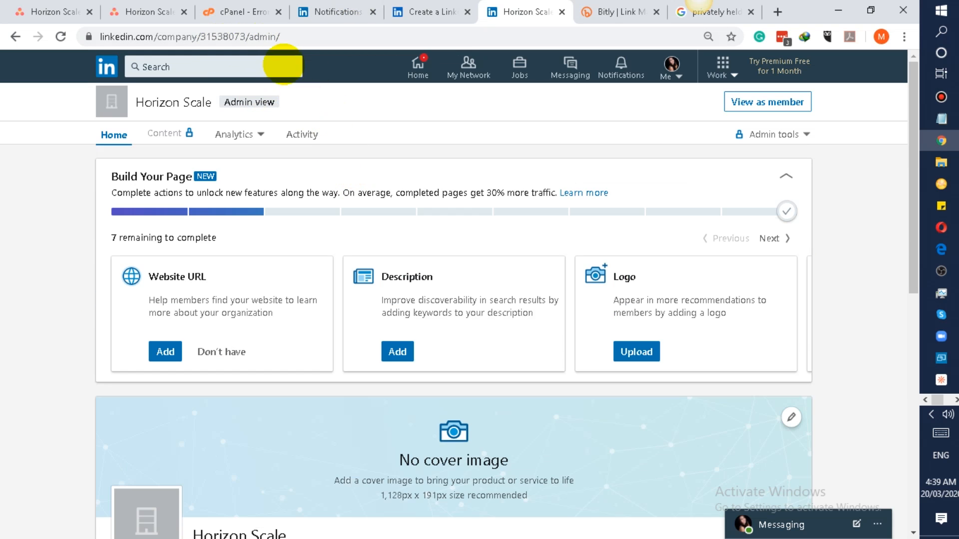
Copy the company page's web address without the /admin/ part and open it in the "privately held" search tab
left_click_drag(246, 32, 1, 11)
key("ctrl+c")
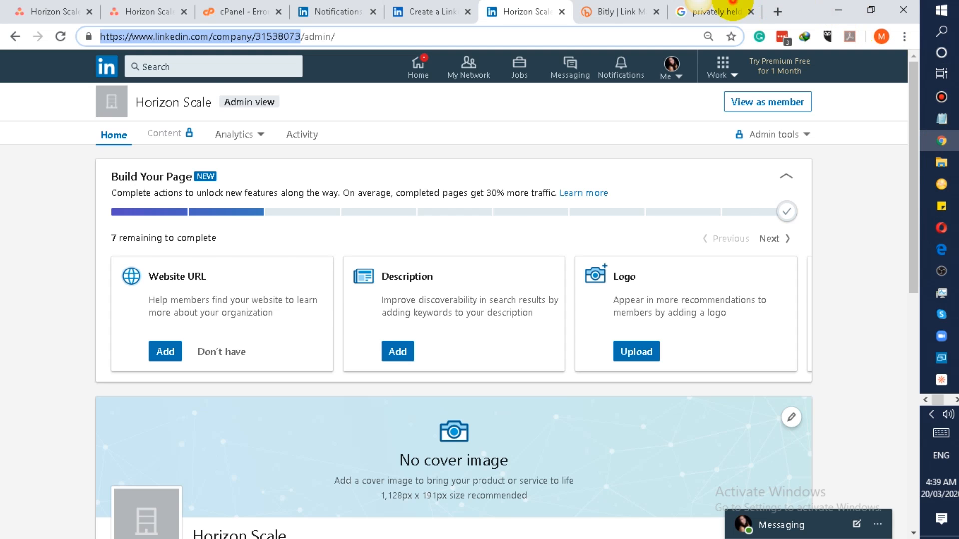
left_click(692, 11)
left_click(679, 32)
key("ctrl+v")
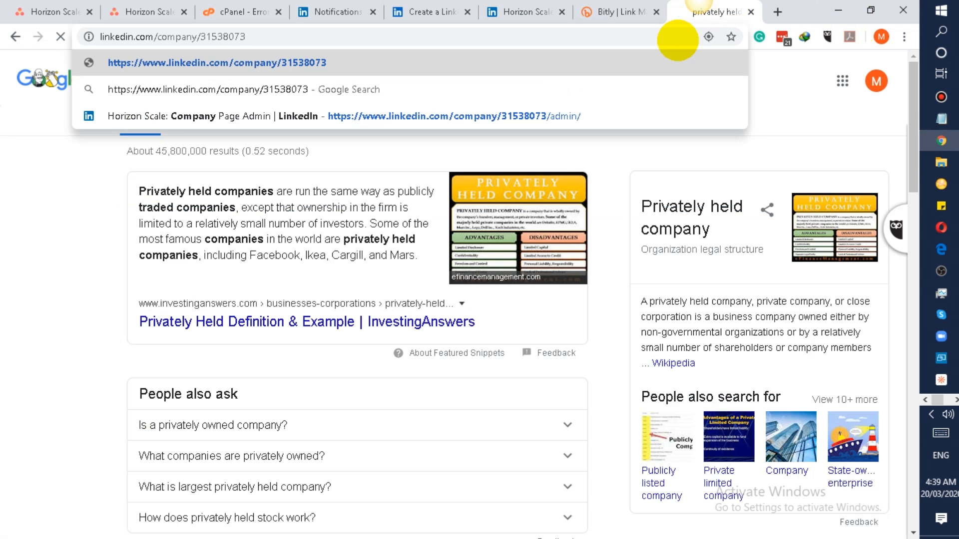
key("Return")
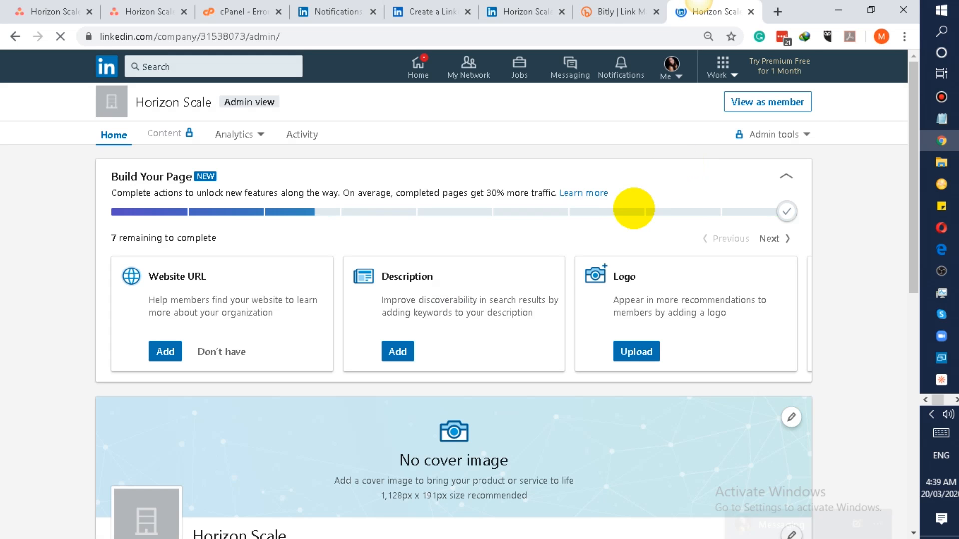
Look through the reopened company page, close its duplicate tab and return to the original Horizon Scale admin page
scroll(569, 269, "down", 2)
scroll(564, 271, "down", 6)
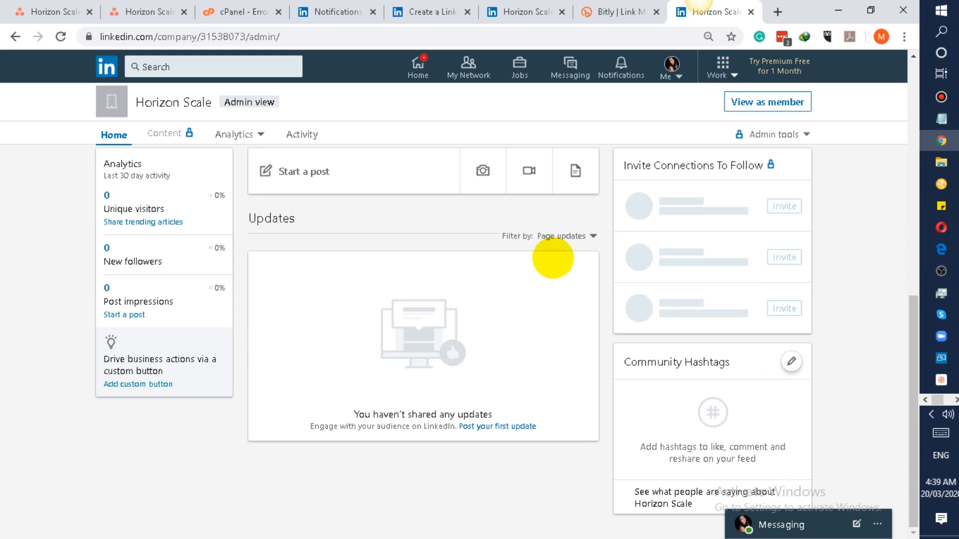
scroll(552, 257, "up", 8)
key("ctrl+w")
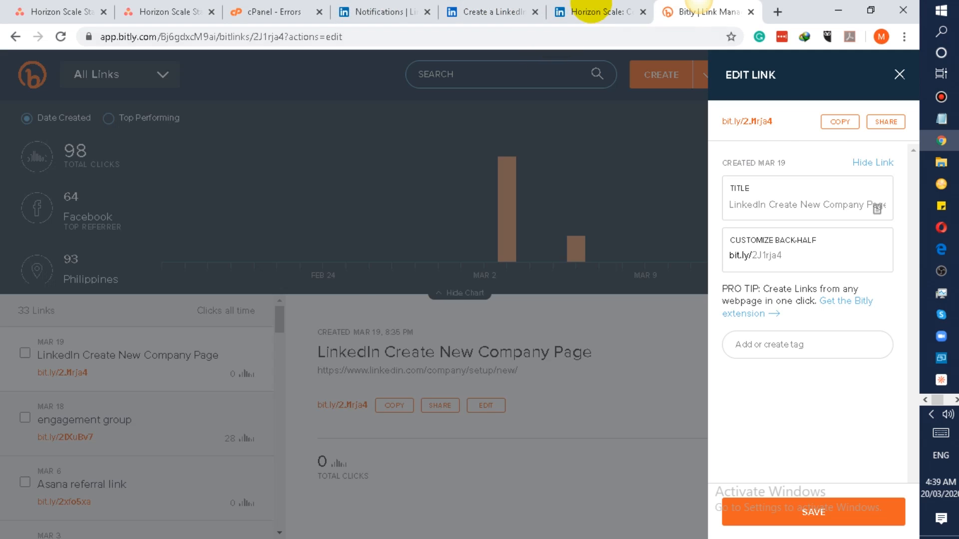
left_click(591, 11)
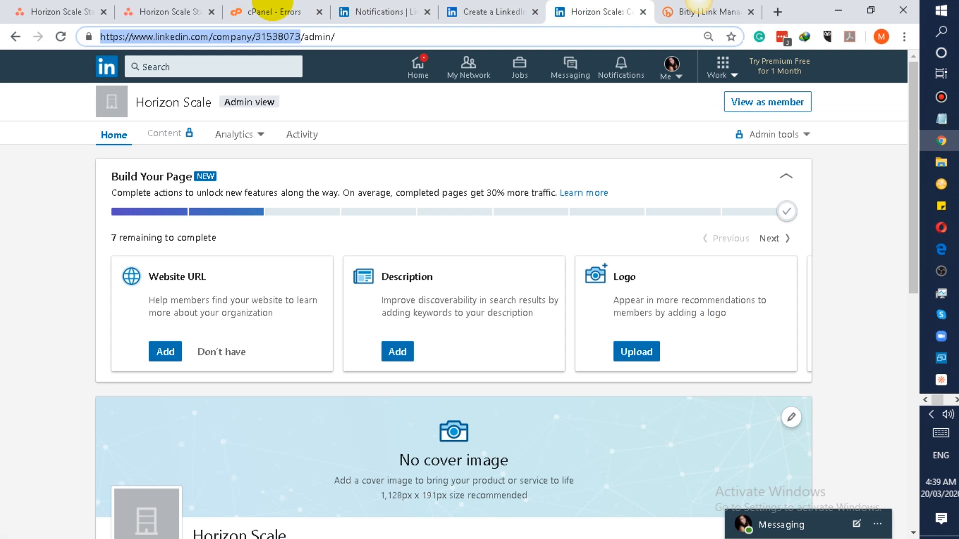
Switch to the Asana project and add "Company" with the copied company page address below it to the LinkedIn task's description
left_click(80, 11)
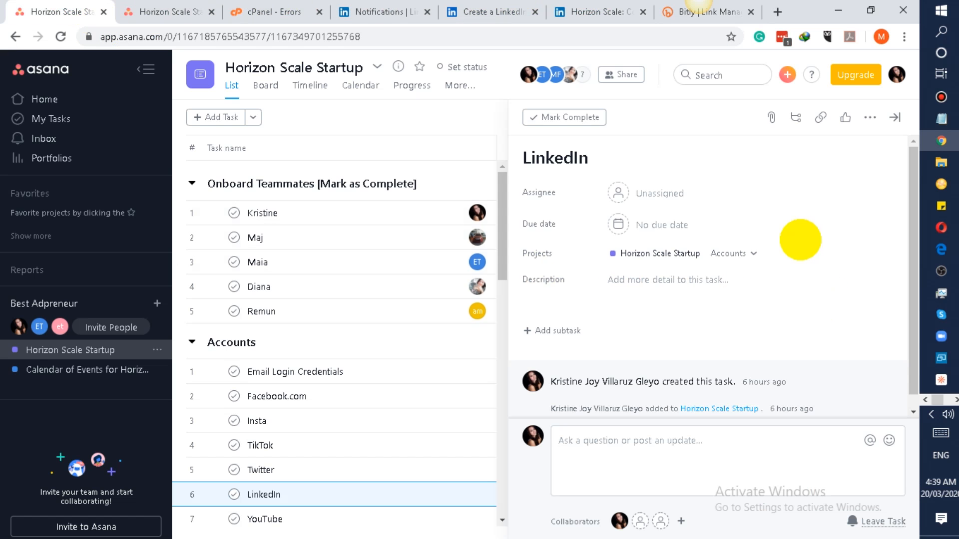
scroll(307, 397, "down", 3)
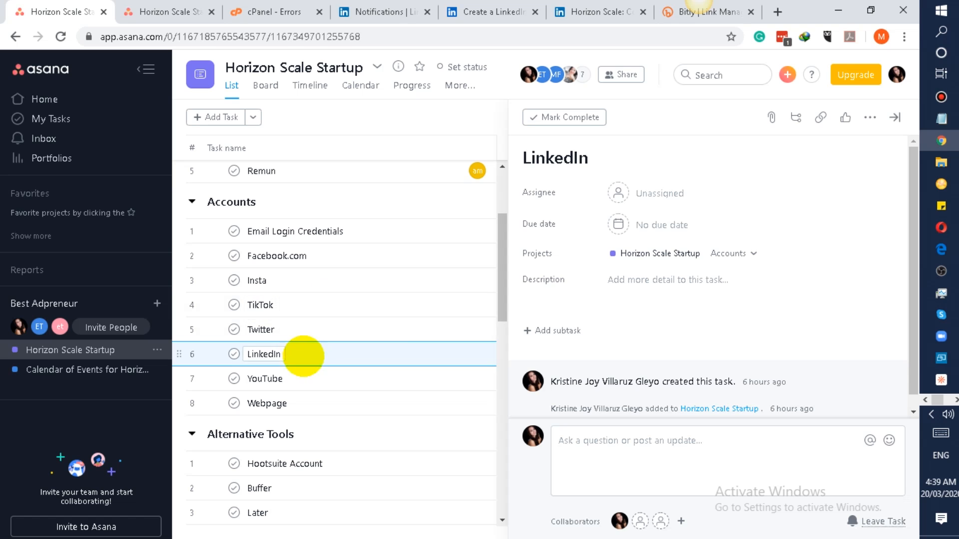
left_click(676, 288)
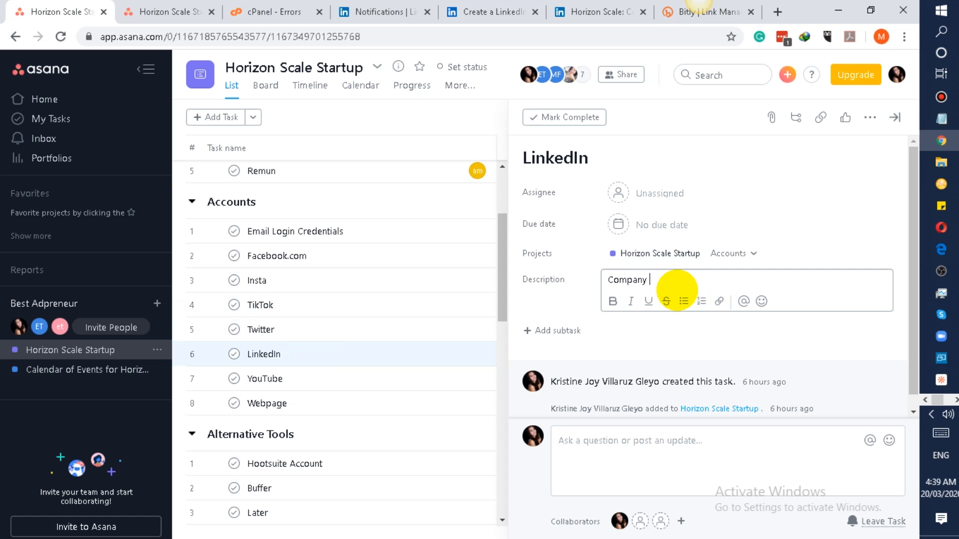
type("Company")
key("Return")
key("Return")
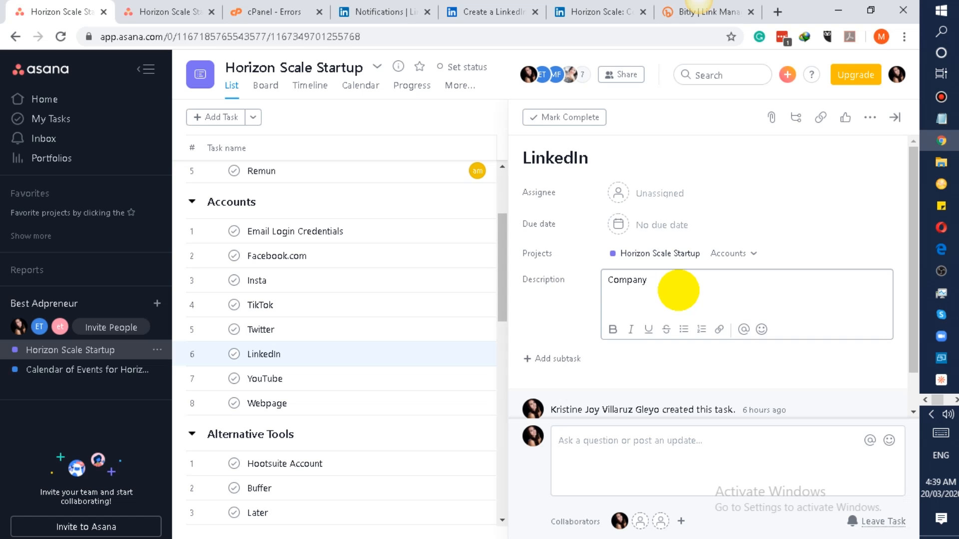
key("ctrl+v")
key("Return")
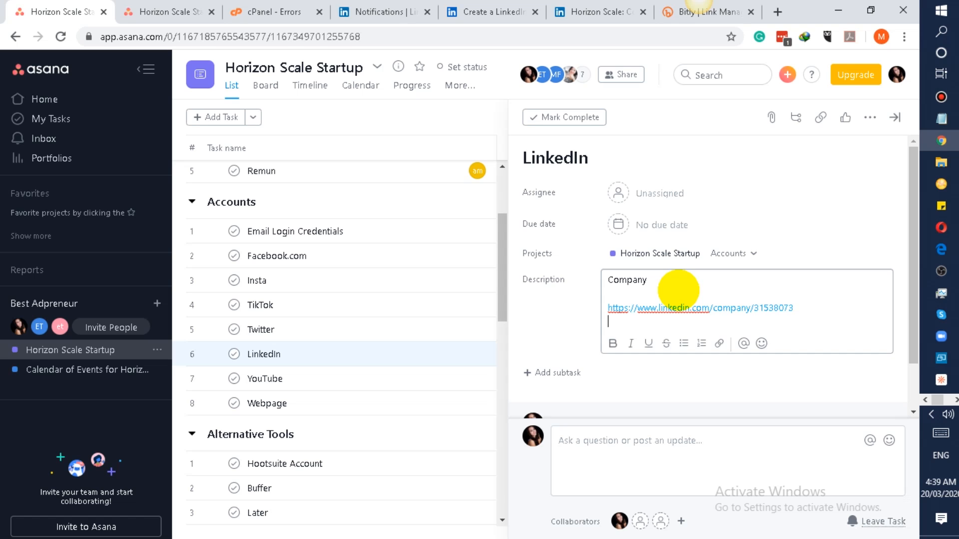
Remove the blank line above the link in the description and extend the heading to "Company Page"
key("Up")
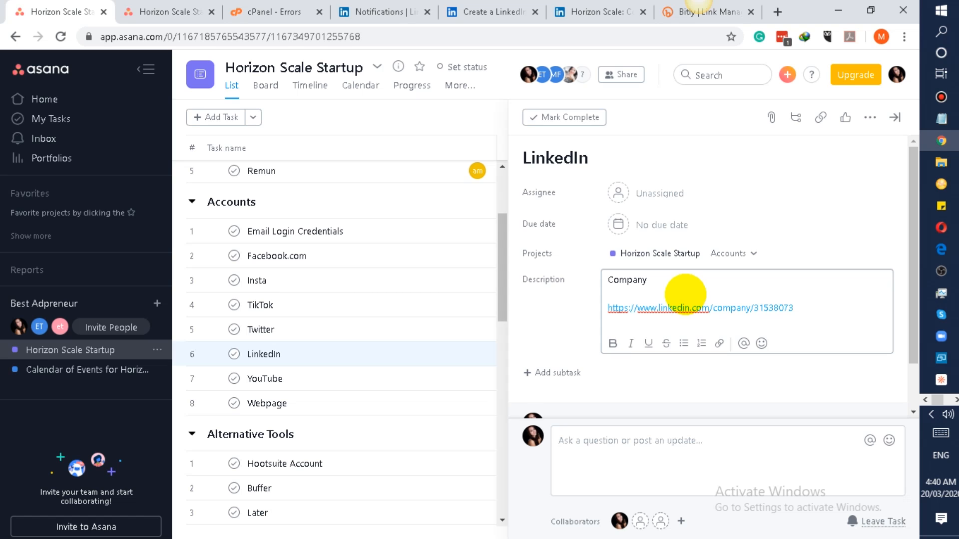
key("Delete")
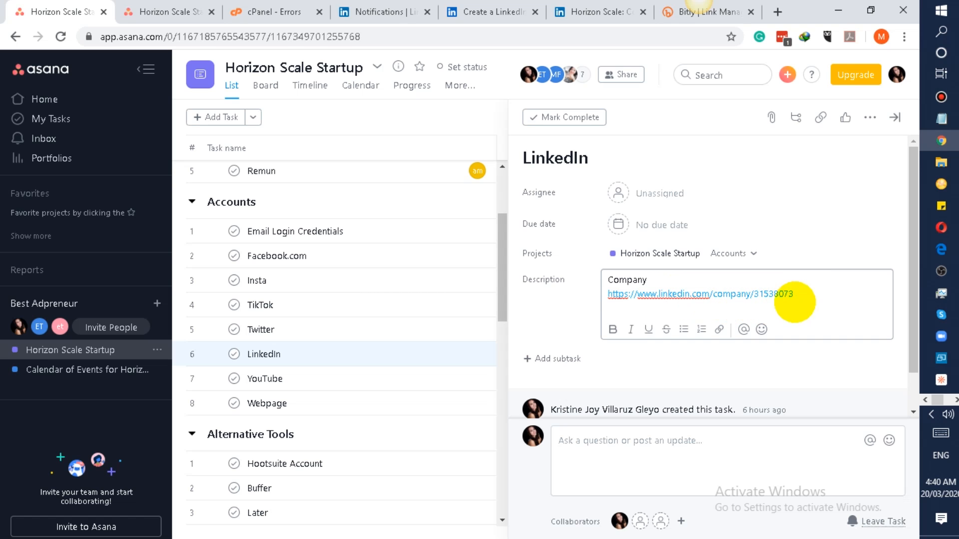
left_click(801, 307)
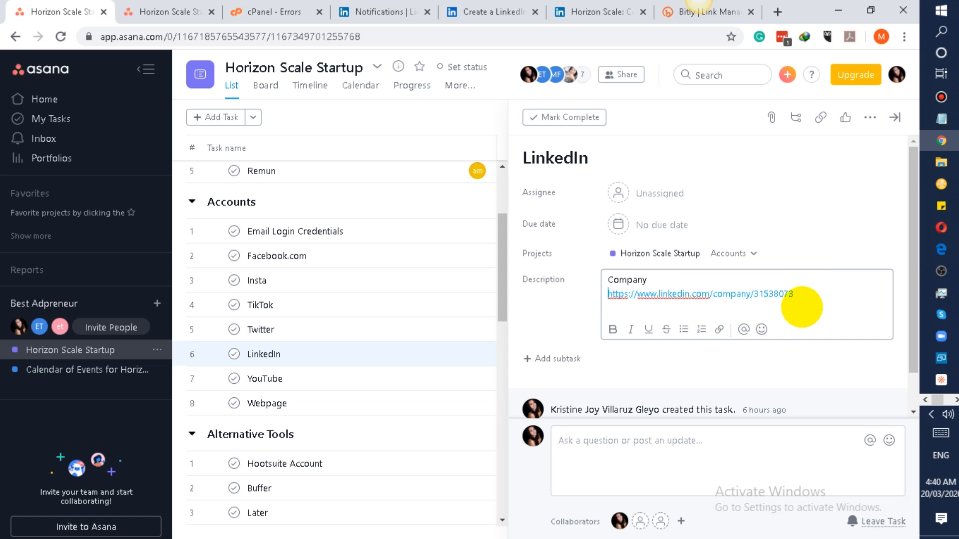
type("Page")
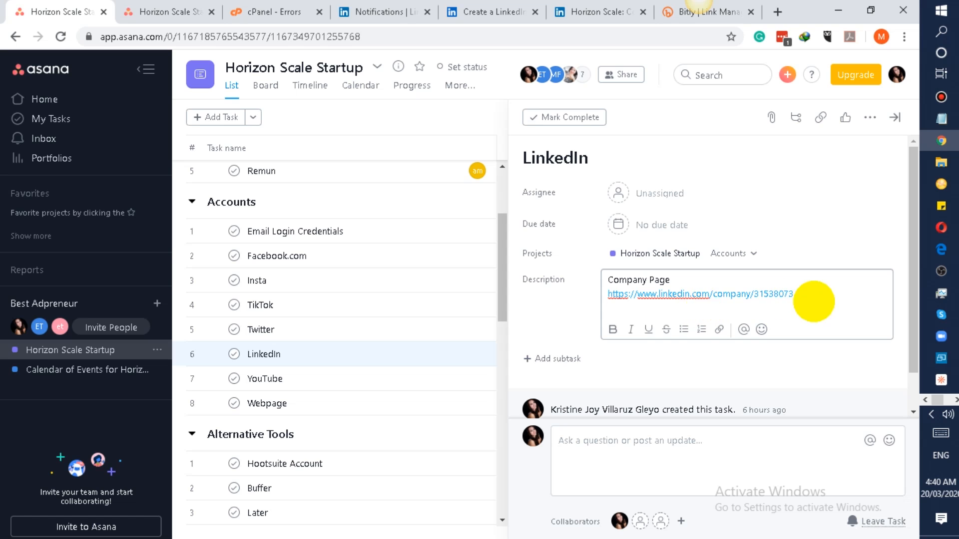
Return to the Horizon Scale admin page on LinkedIn and look over its profile, analytics and updates sections
left_click(582, 12)
scroll(505, 285, "down", 10)
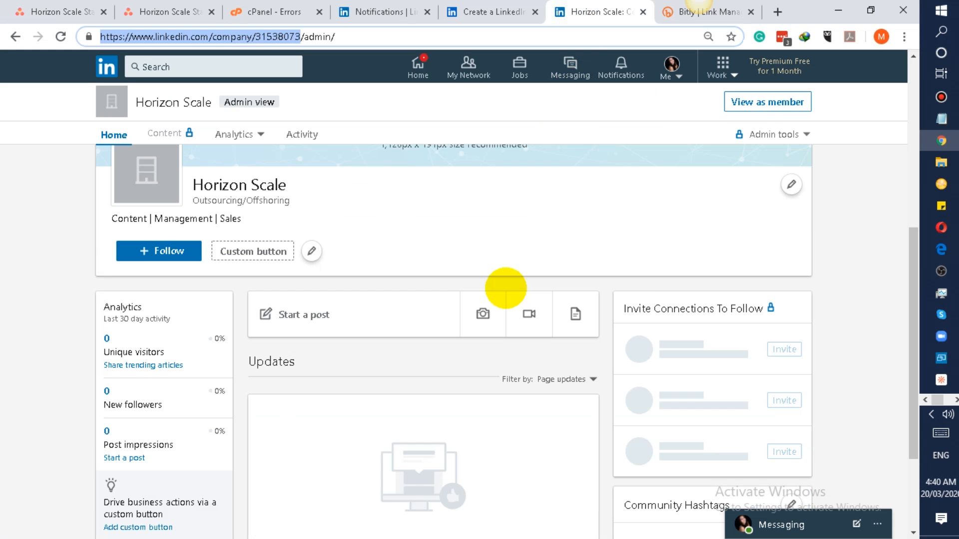
scroll(505, 299, "up", 10)
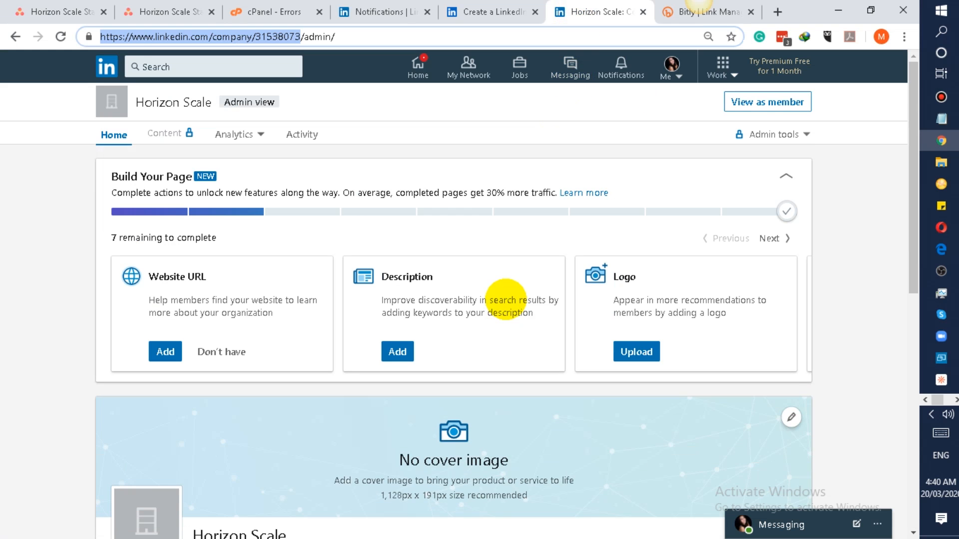